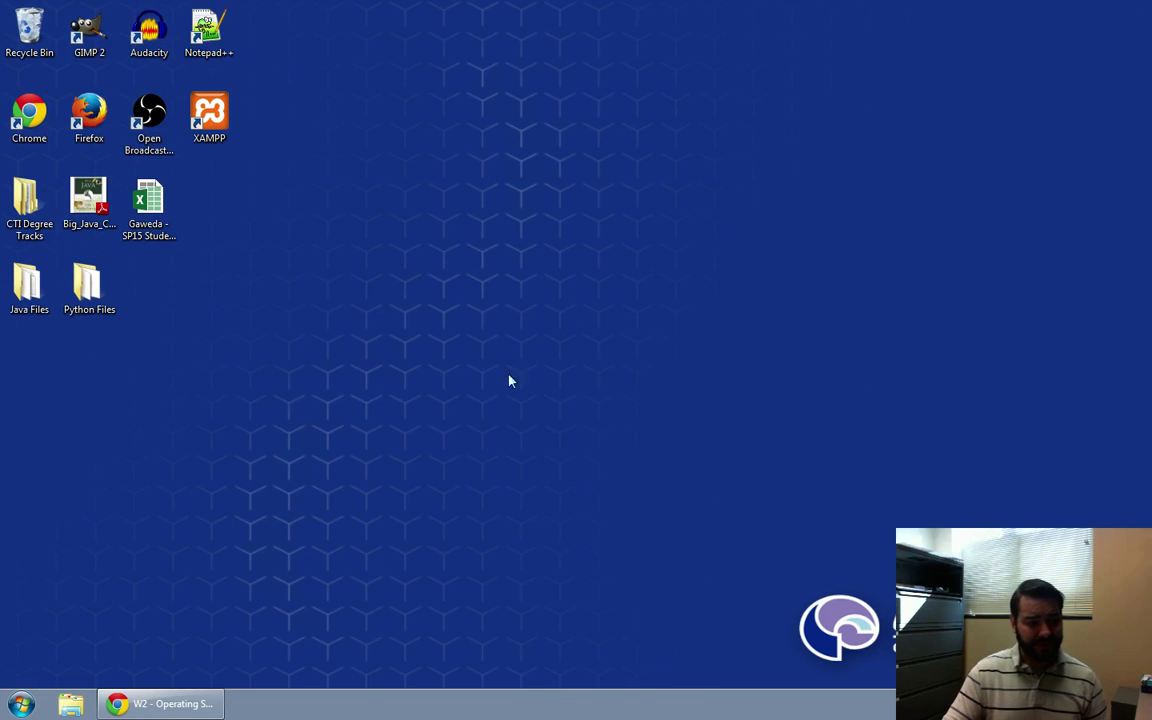
Launch Calculator from the Start menu's All Programs > Accessories group
{"action": "left_click", "coordinate": [84, 706]}
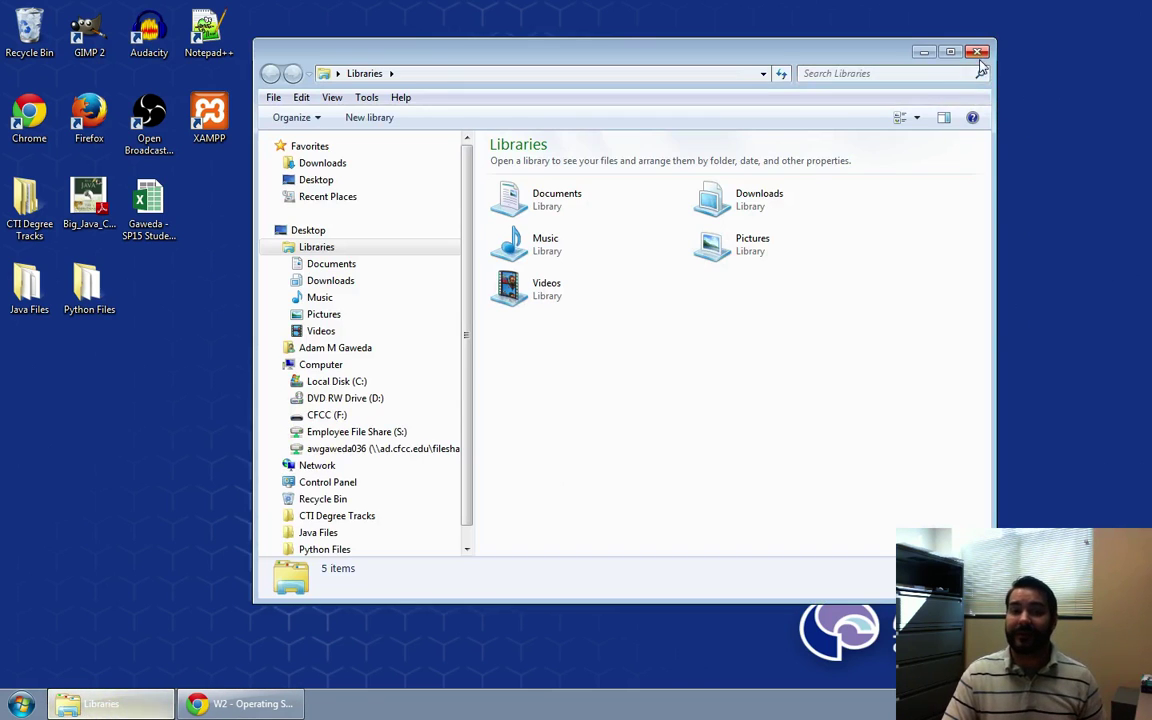
{"action": "left_click", "coordinate": [978, 52]}
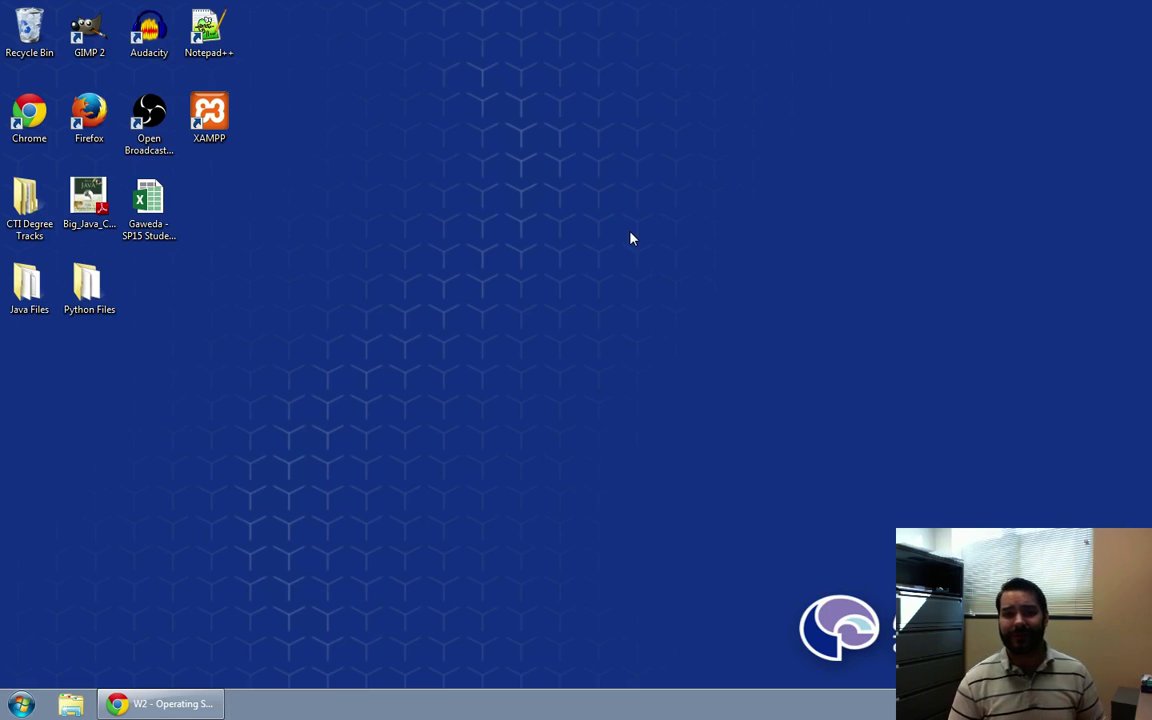
{"action": "left_click", "coordinate": [21, 704]}
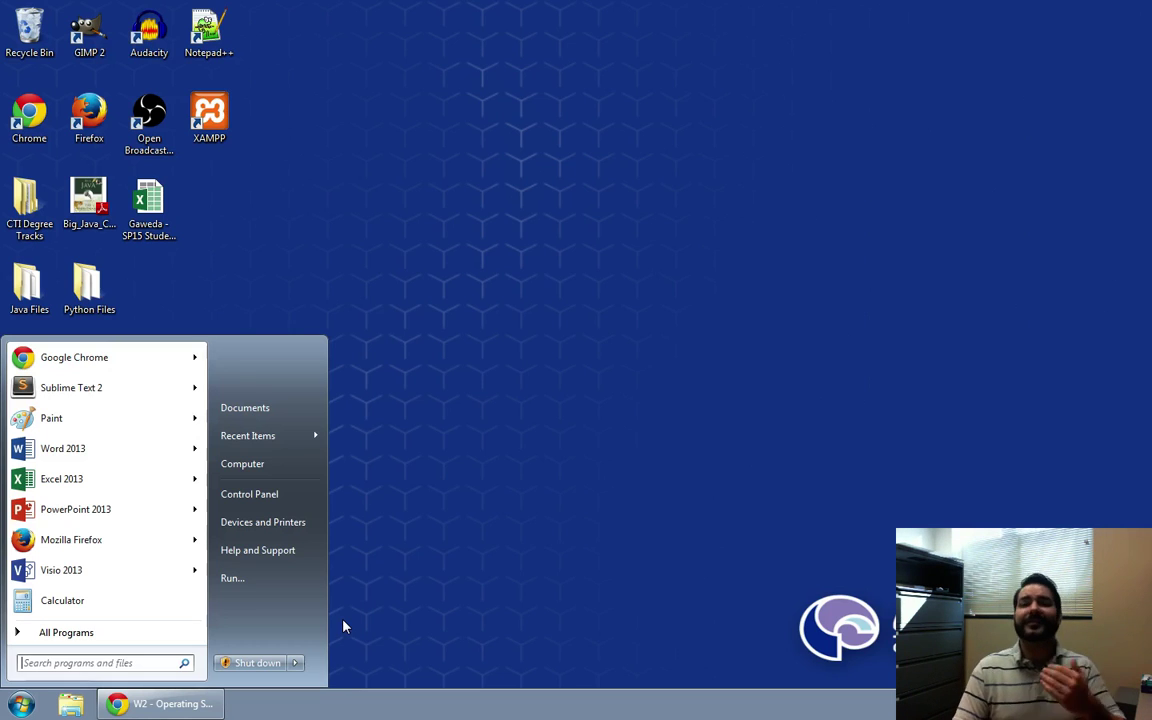
{"action": "left_click", "coordinate": [52, 636]}
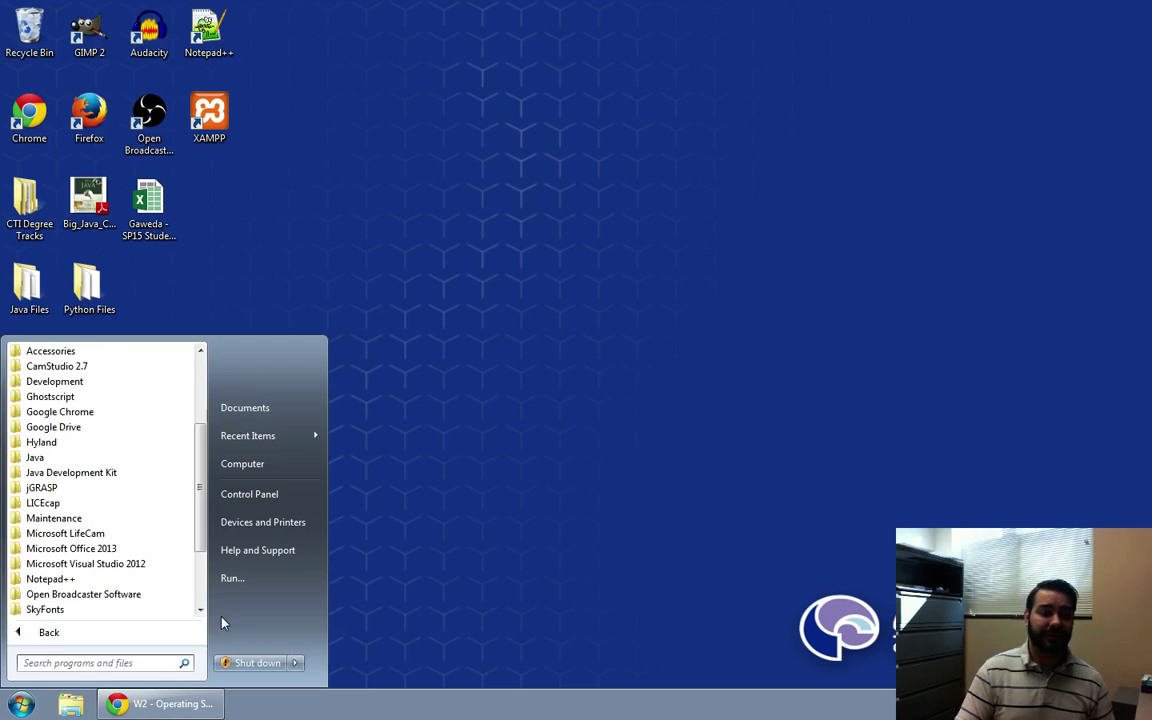
{"action": "left_click", "coordinate": [200, 390]}
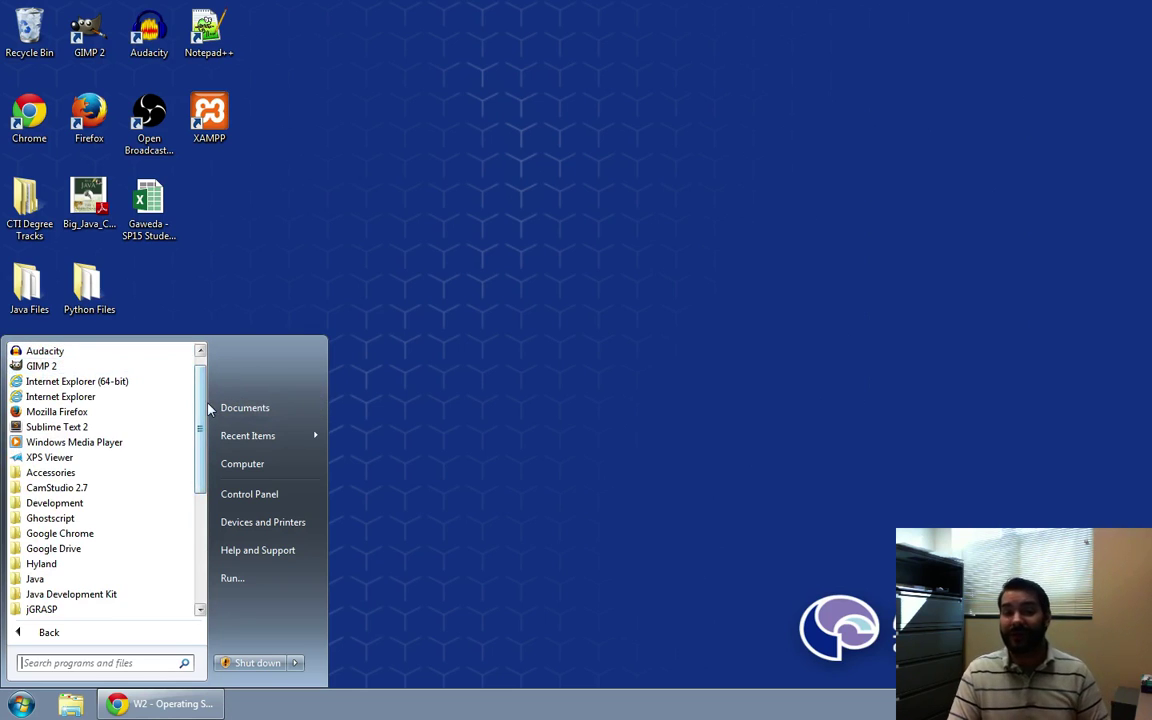
{"action": "left_click_drag", "start_coordinate": [201, 410], "coordinate": [199, 476]}
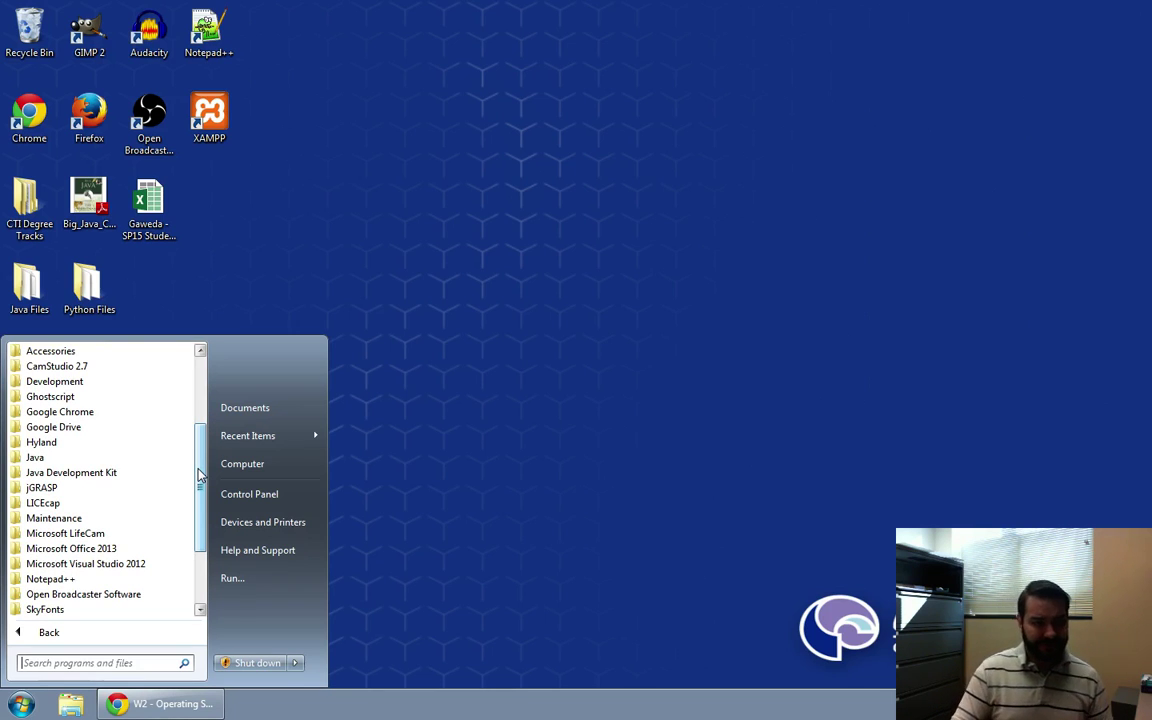
{"action": "left_click", "coordinate": [47, 353]}
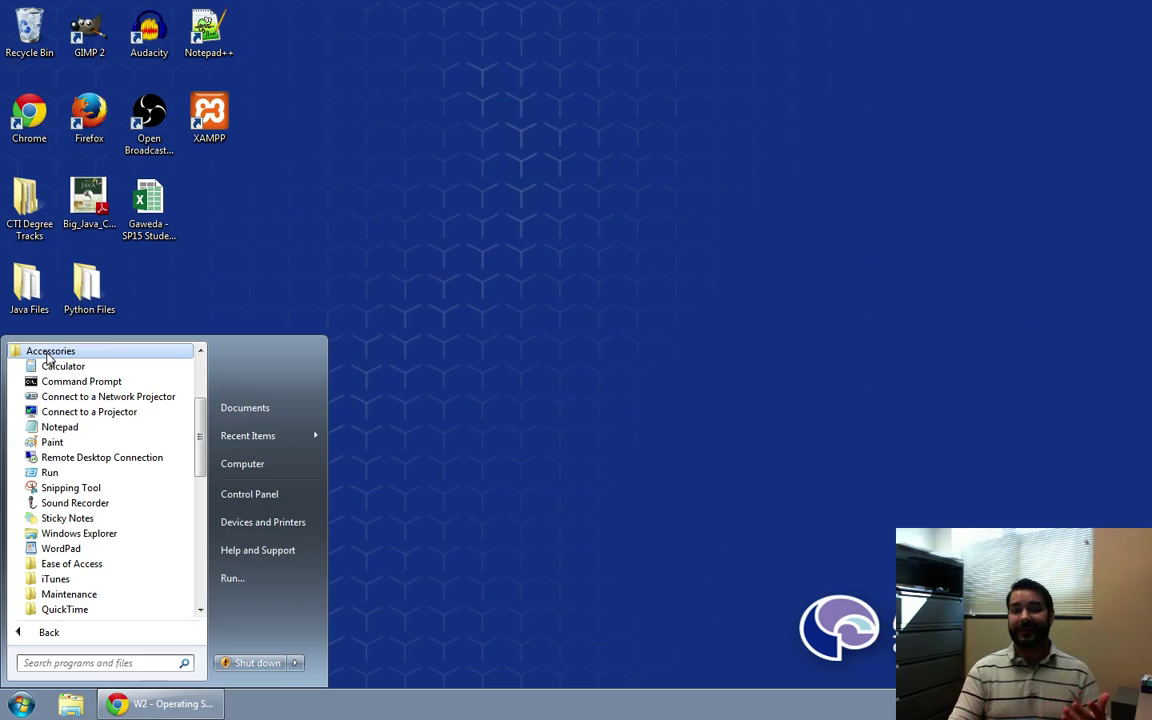
{"action": "left_click", "coordinate": [52, 374]}
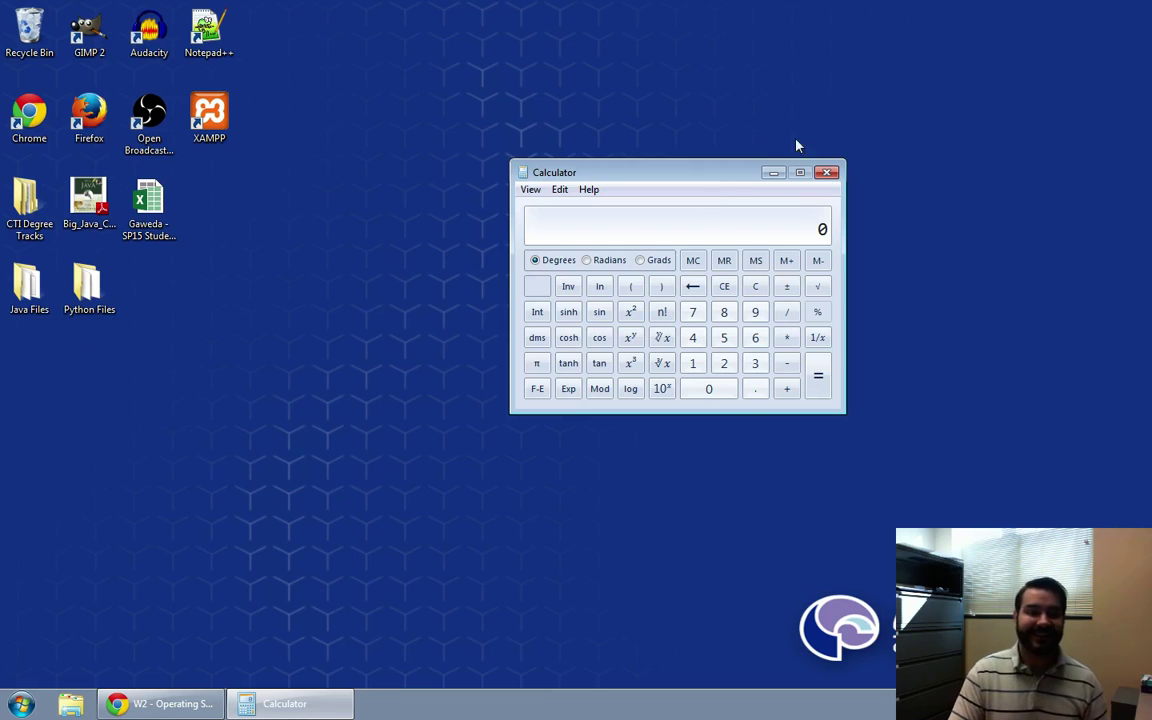
Close Calculator and launch Notepad from Start > All Programs > Accessories
{"action": "left_click", "coordinate": [826, 173]}
{"action": "left_click", "coordinate": [22, 704]}
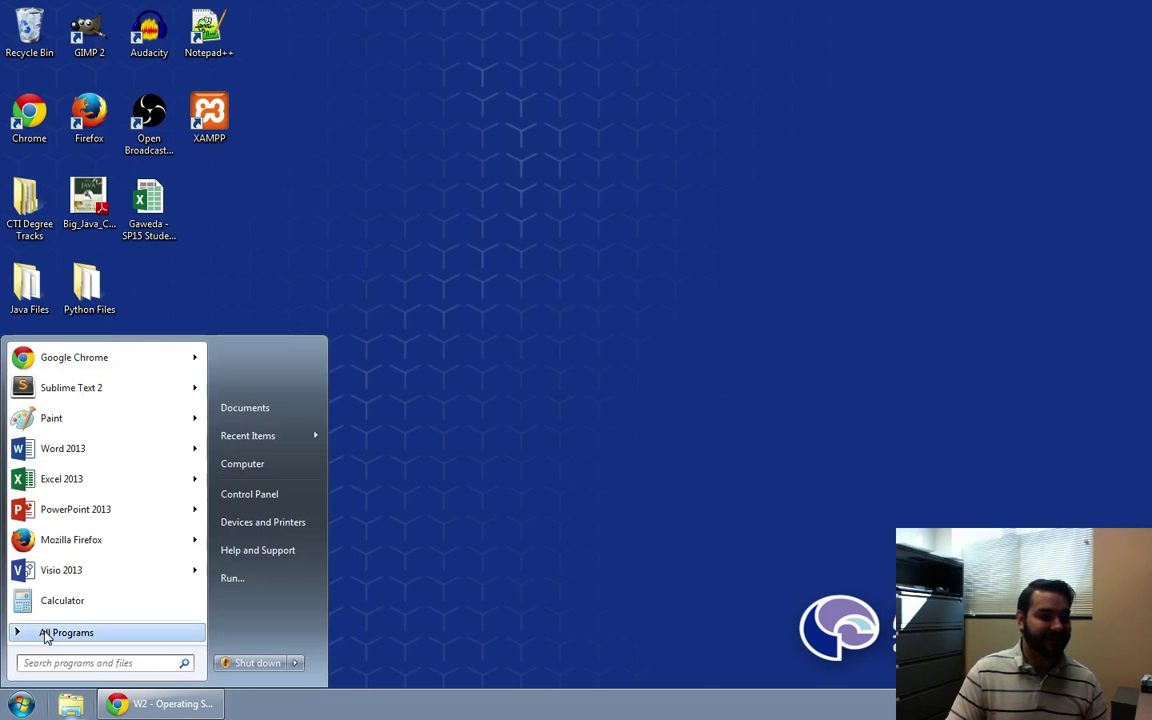
{"action": "left_click", "coordinate": [20, 632]}
{"action": "left_click", "coordinate": [60, 351]}
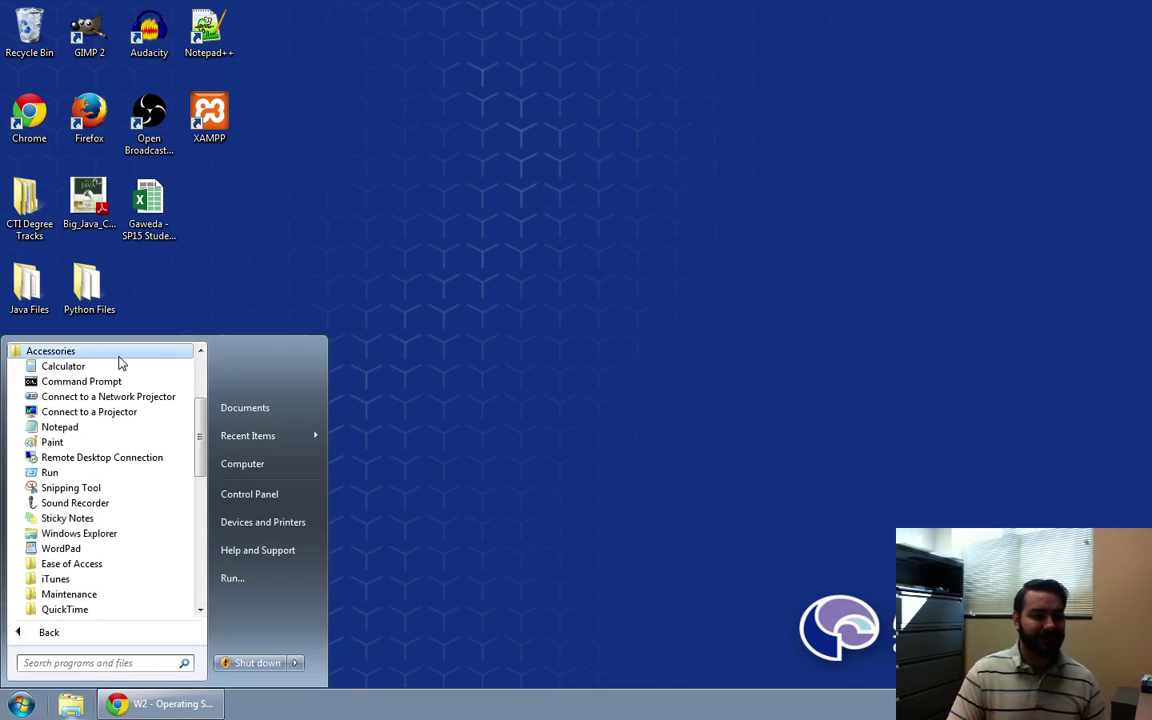
{"action": "left_click", "coordinate": [62, 428]}
Type a line of random text in Notepad, then close it without saving
{"action": "type", "text": "sjlh"}
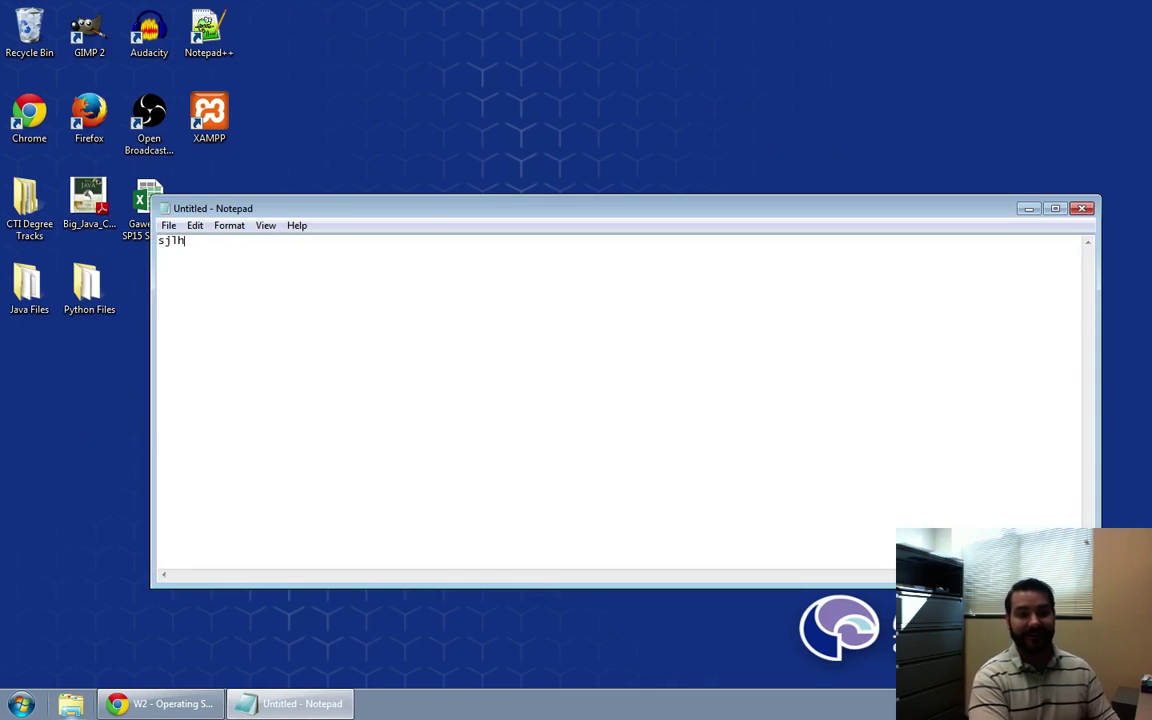
{"action": "type", "text": "g;dfjklhgjsdhn"}
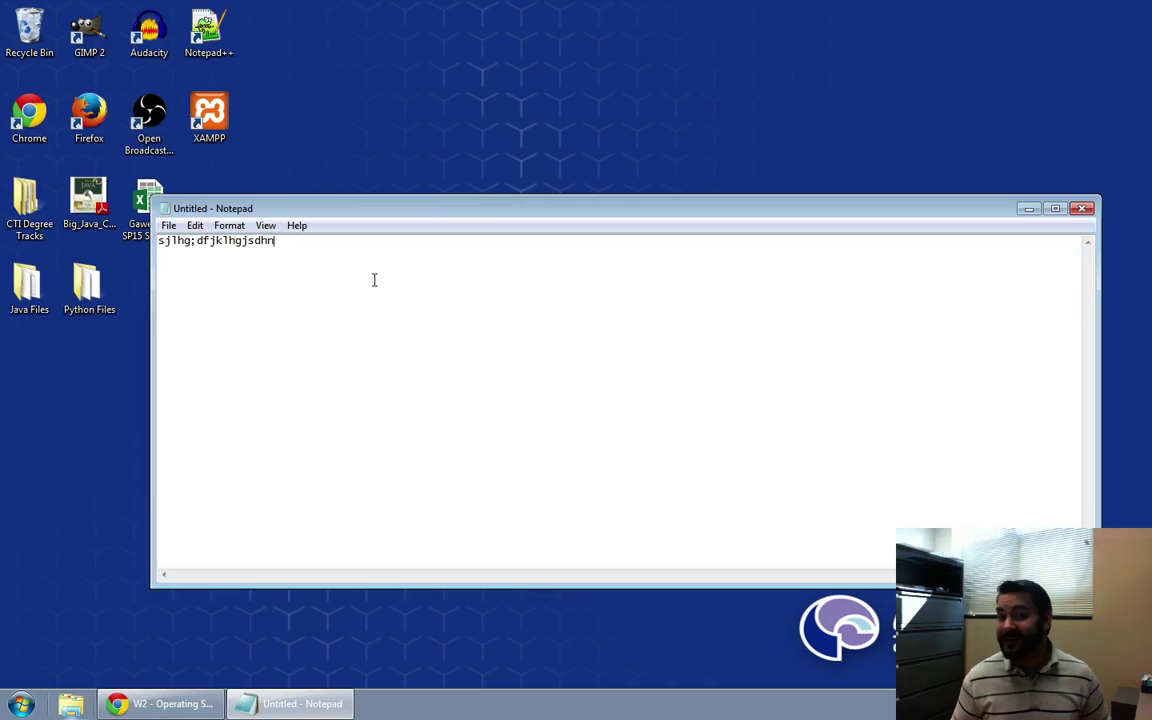
{"action": "left_click", "coordinate": [1081, 208]}
{"action": "left_click", "coordinate": [612, 354]}
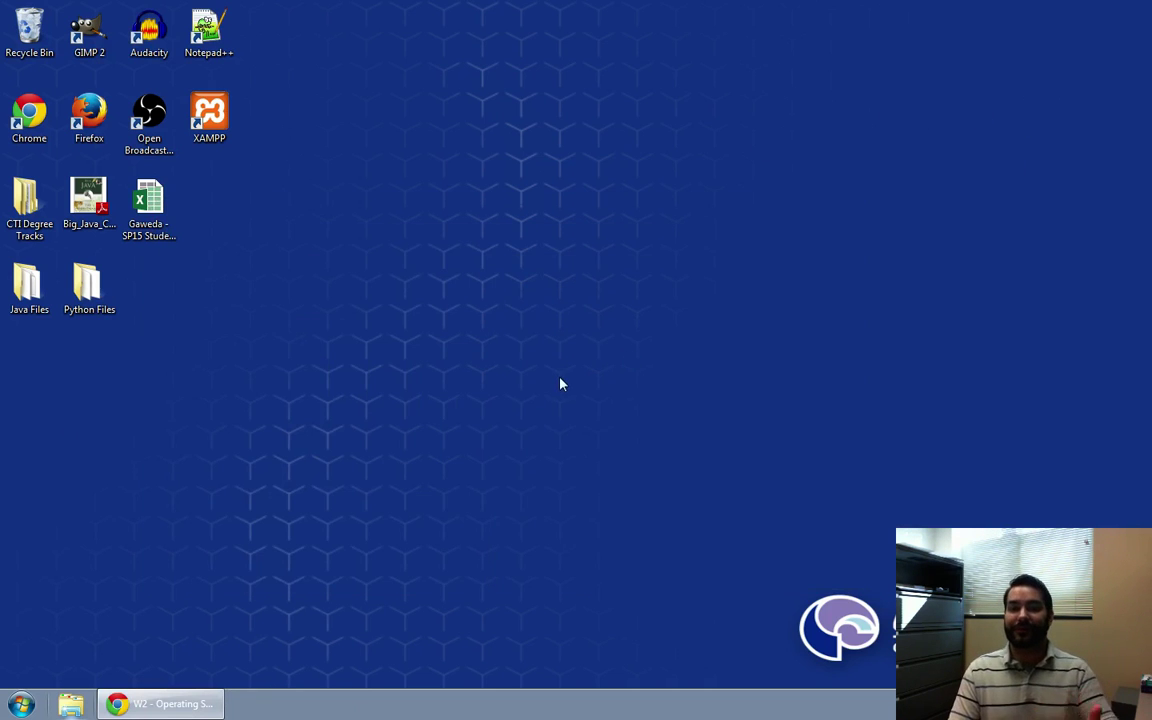
Launch Windows Explorer from Start > All Programs > Accessories, opening at Libraries
{"action": "left_click", "coordinate": [22, 704]}
{"action": "left_click", "coordinate": [20, 632]}
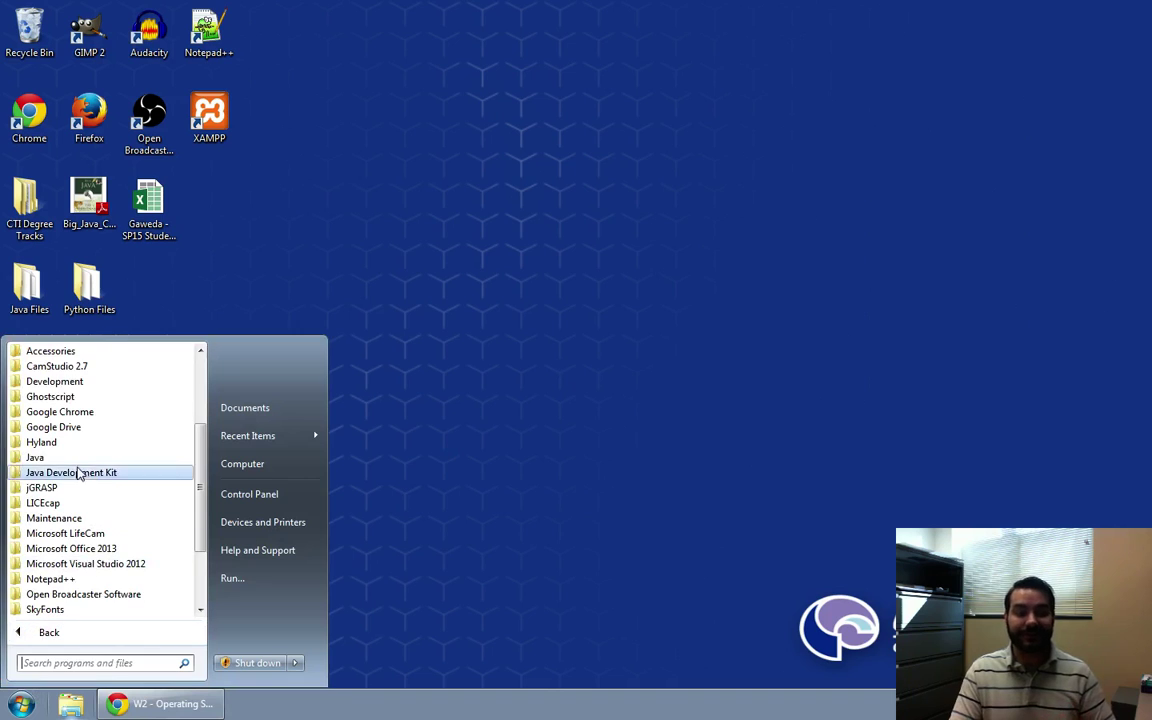
{"action": "left_click", "coordinate": [70, 351]}
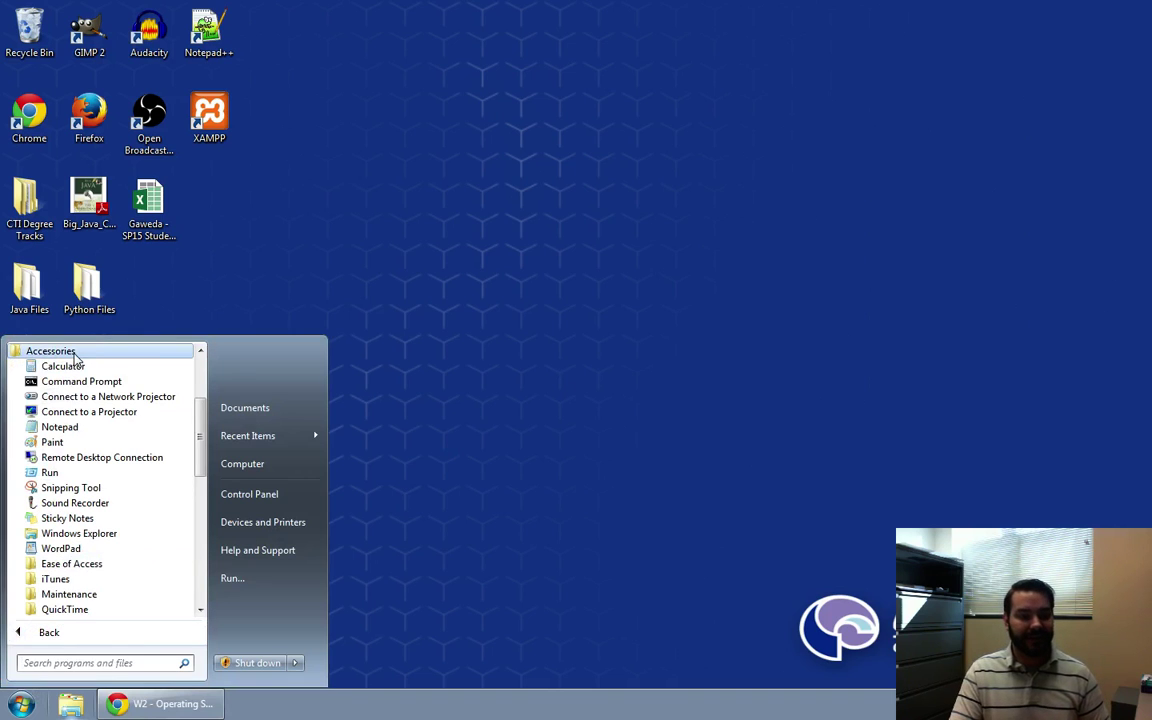
{"action": "left_click", "coordinate": [108, 536]}
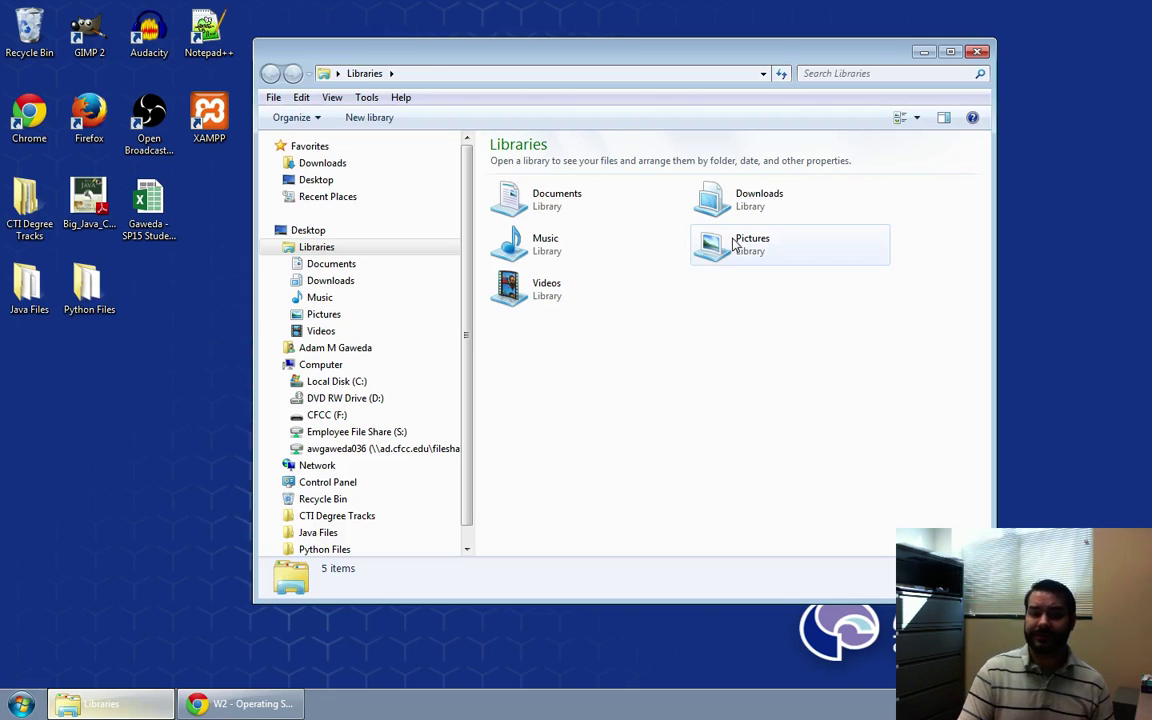
Open the Pictures library, then its Sample Pictures folder
{"action": "double_click", "coordinate": [700, 240]}
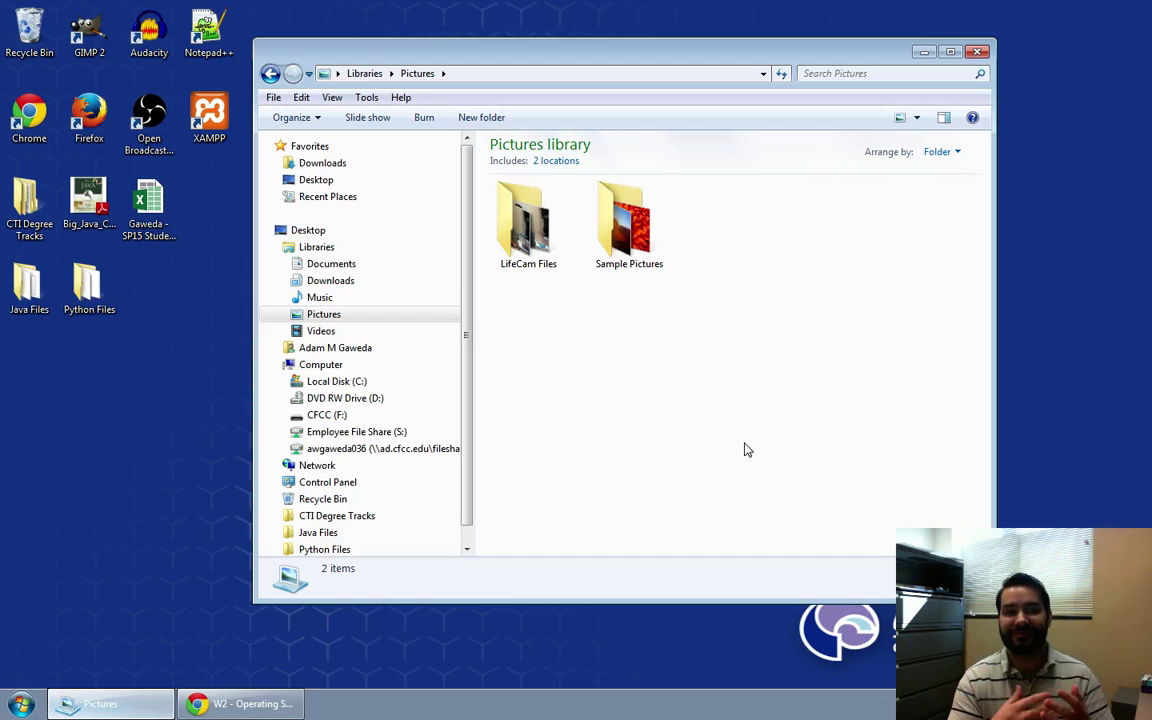
{"action": "double_click", "coordinate": [622, 222]}
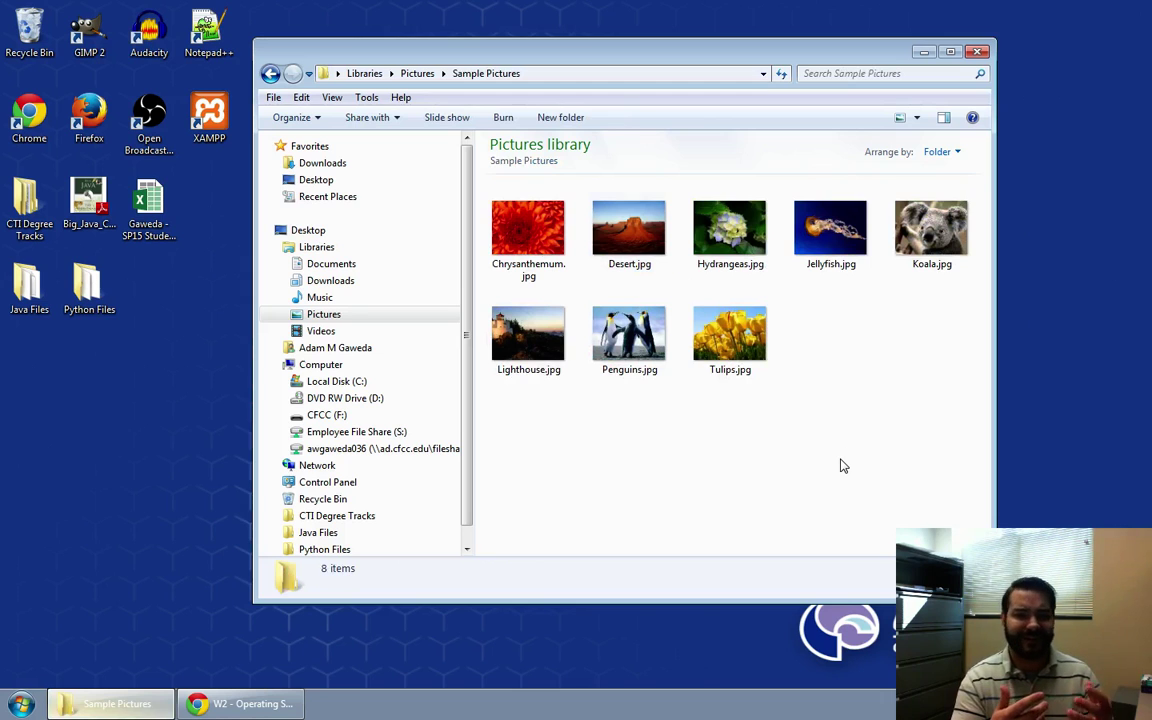
View Koala.jpg in Photo Viewer, close it with Alt+F4, and switch to the Music library
{"action": "double_click", "coordinate": [938, 250]}
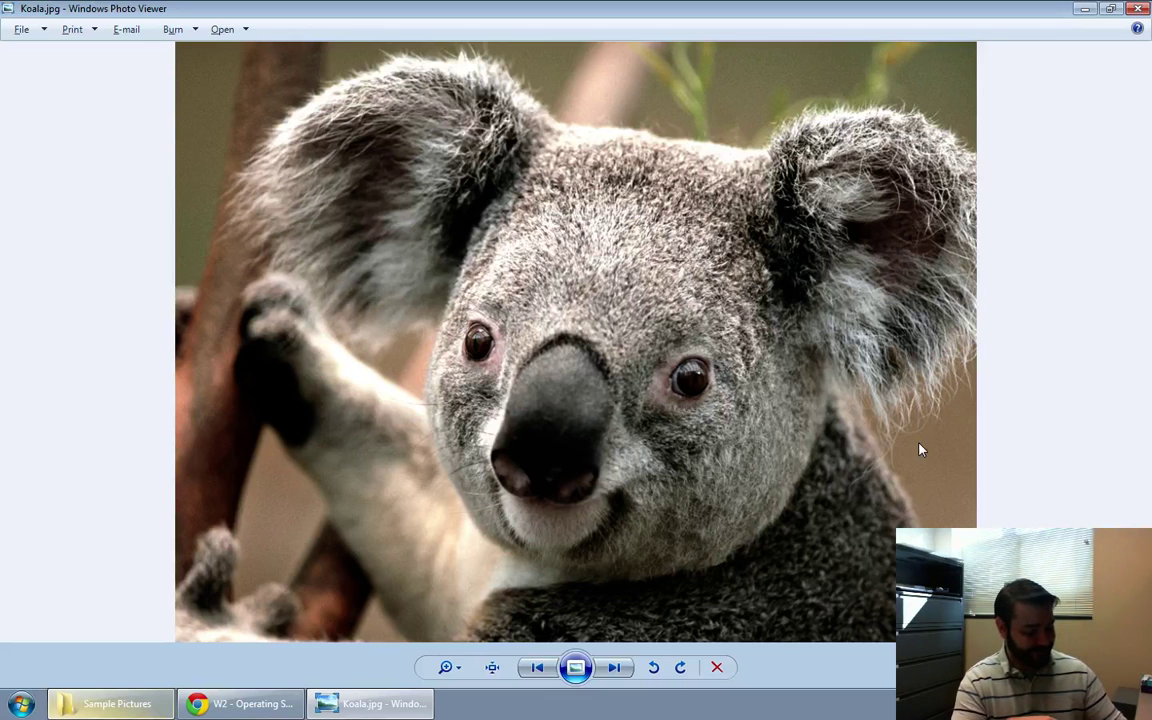
{"action": "key", "text": "alt+F4"}
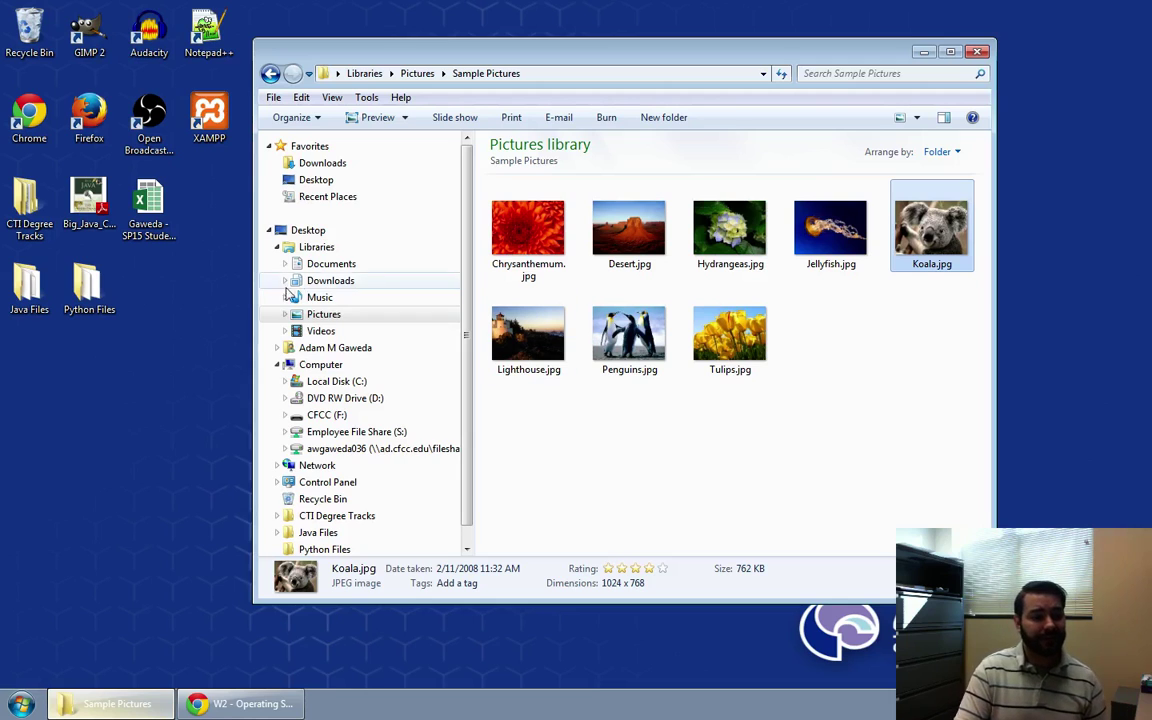
{"action": "left_click", "coordinate": [318, 298]}
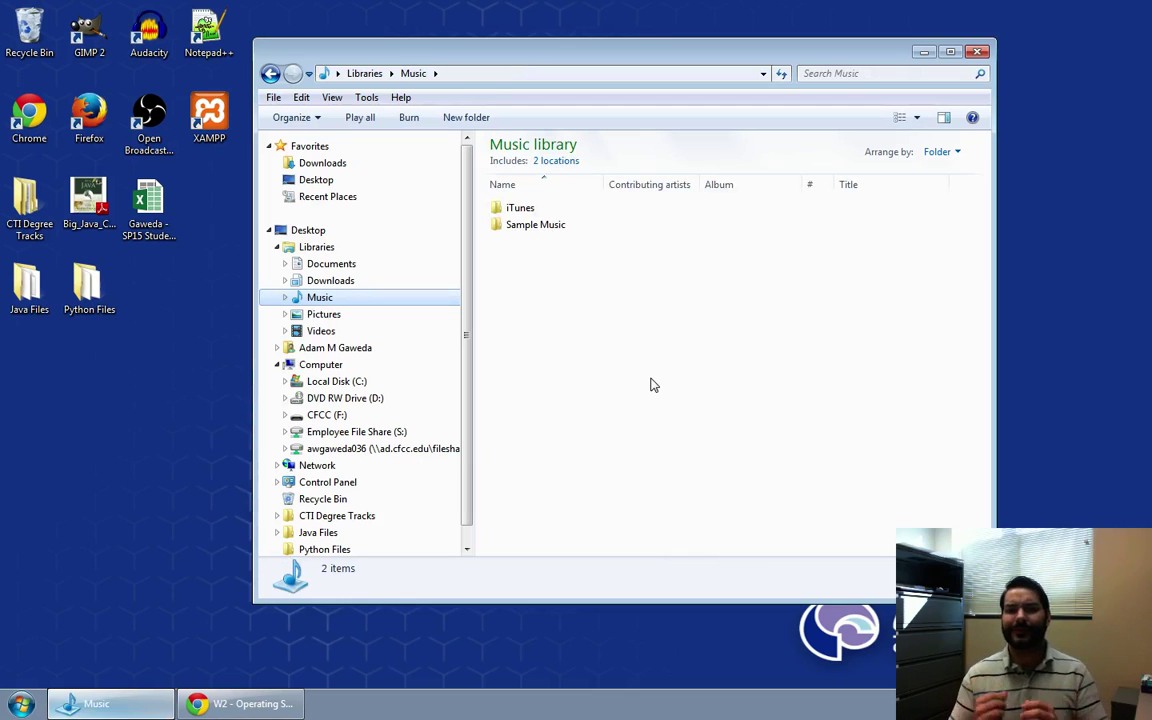
Open the Sample Music folder to list Kalimba, Maid with the Flaxen Hair and Sleep Away
{"action": "double_click", "coordinate": [535, 226]}
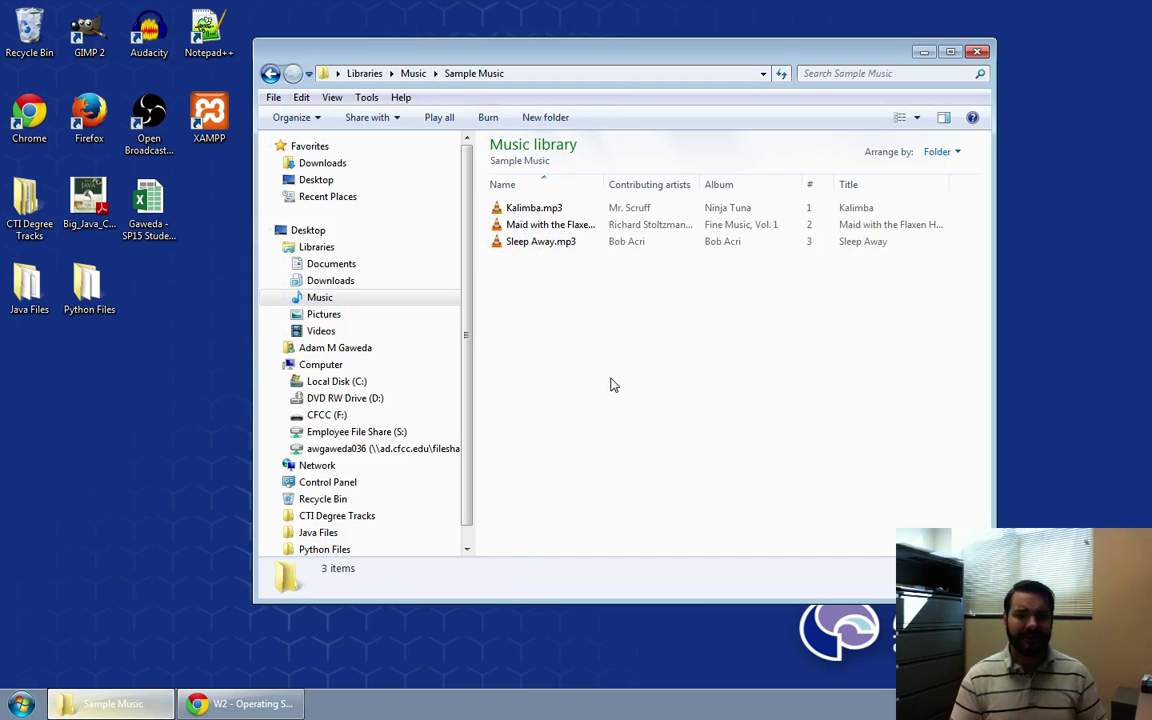
{"action": "double_click", "coordinate": [524, 209]}
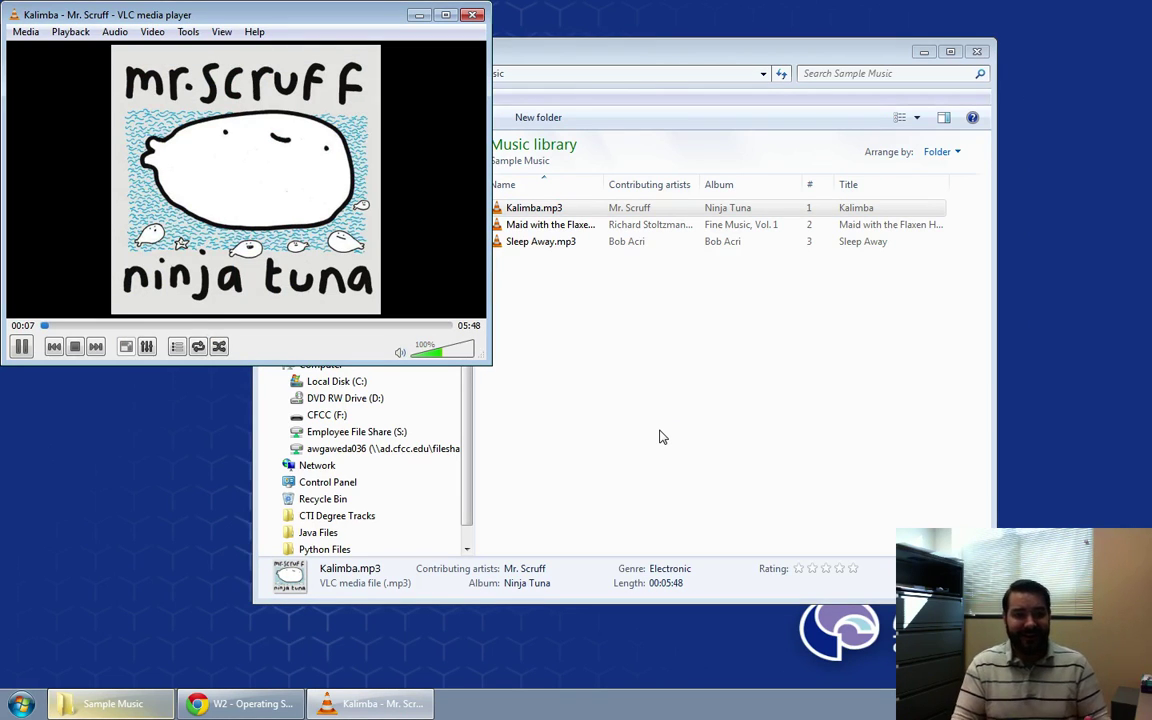
{"action": "key", "text": "alt+F4"}
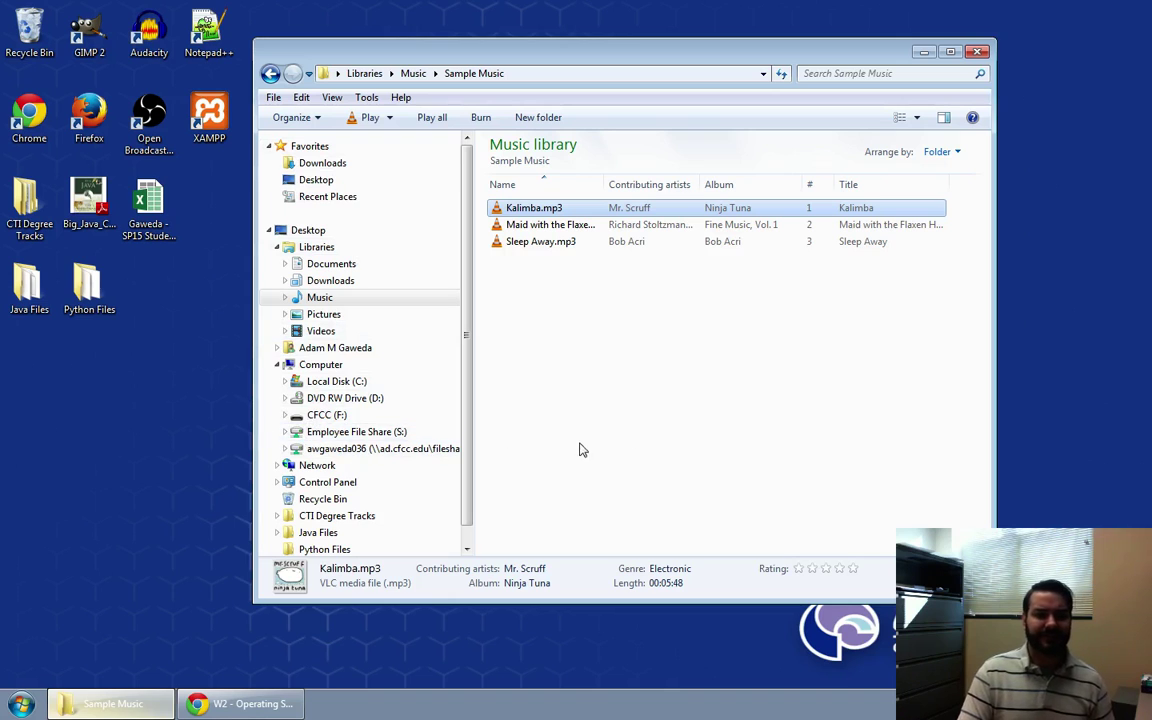
Switch to the Computer view showing Local Disk (C:), the DVD drive and CFCC (F:)
{"action": "left_click", "coordinate": [316, 366]}
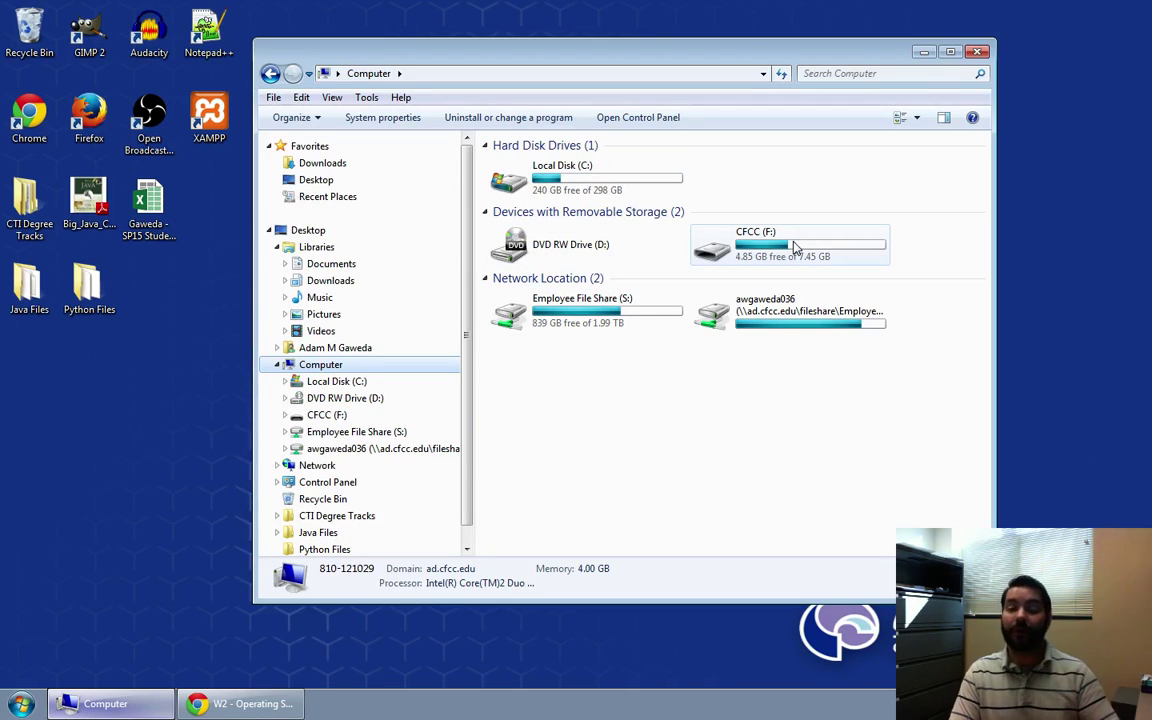
Open Local Disk (C:) and select the Program Files (x86) folder
{"action": "double_click", "coordinate": [530, 187]}
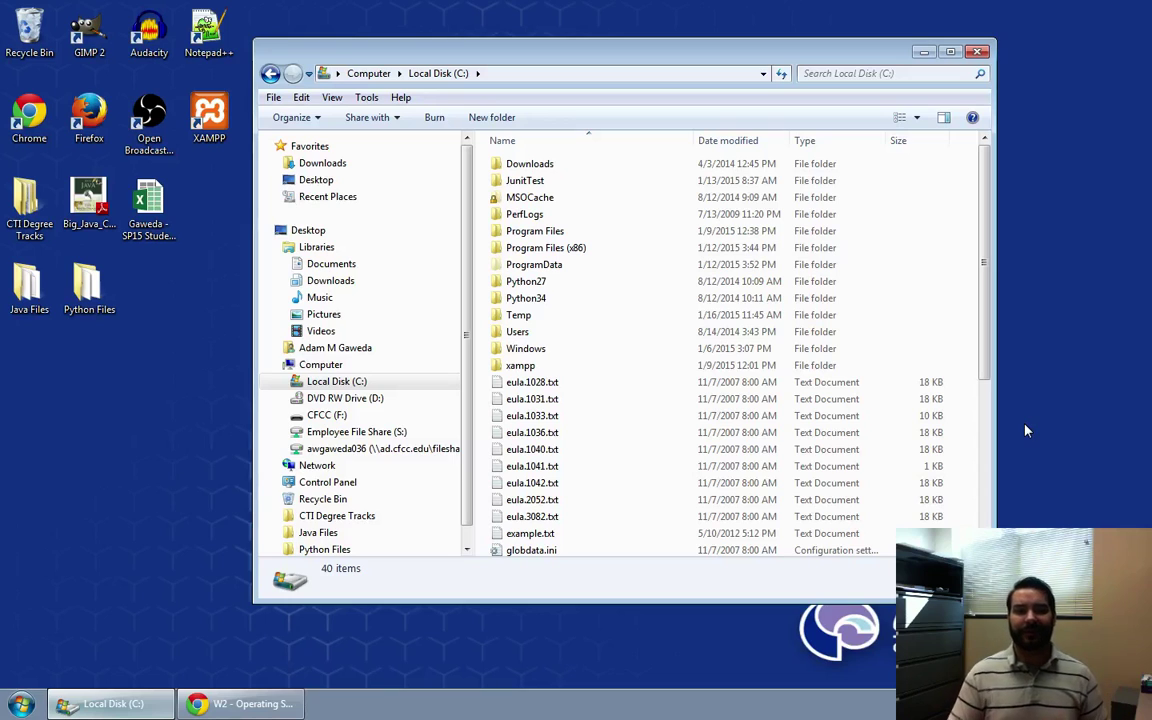
{"action": "left_click", "coordinate": [570, 248]}
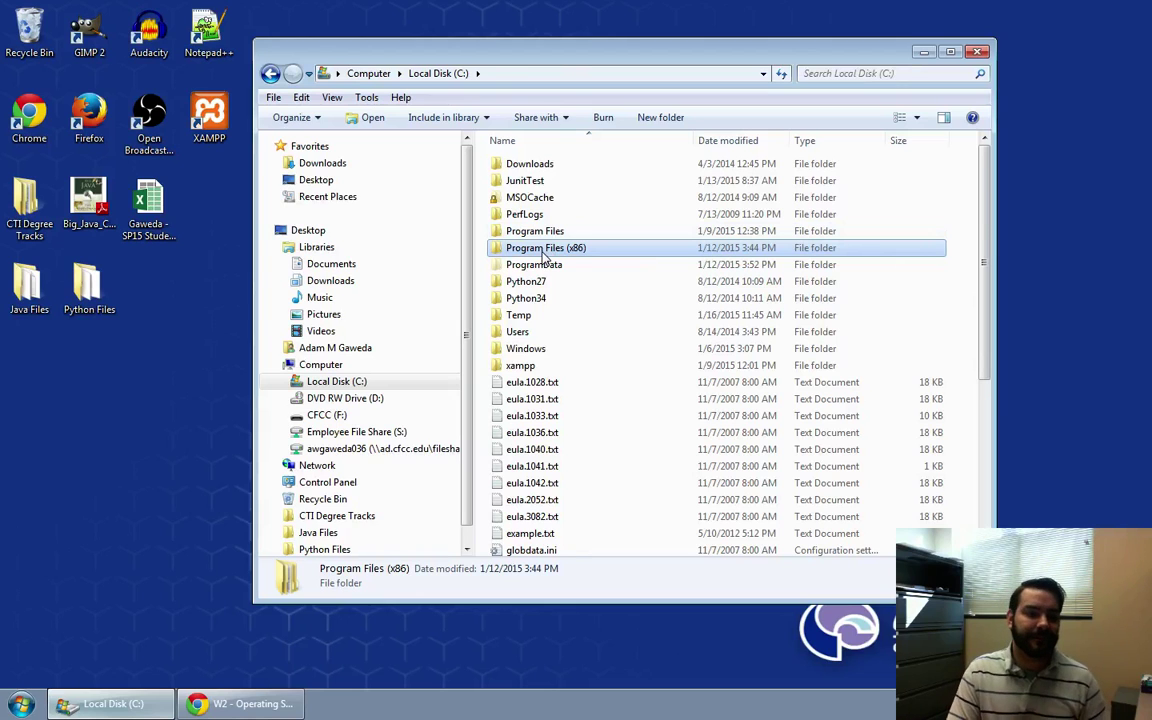
Navigate into Program Files (x86)\Microsoft Office\Office15
{"action": "double_click", "coordinate": [543, 252]}
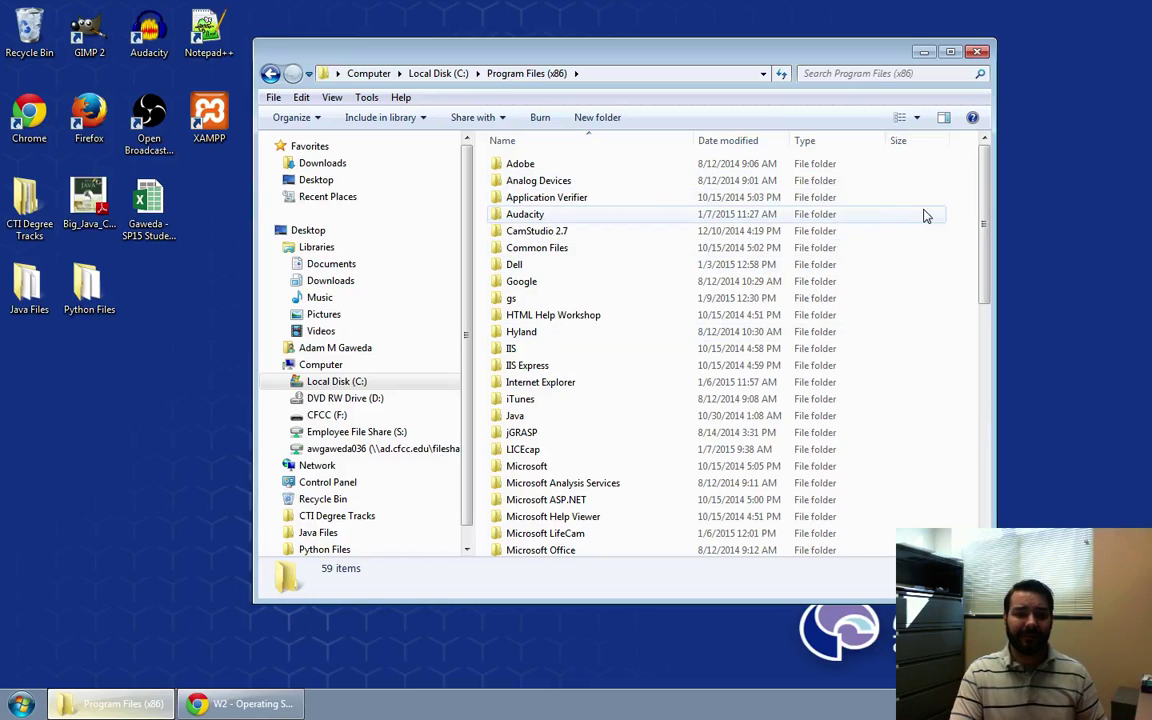
{"action": "left_click_drag", "start_coordinate": [984, 190], "coordinate": [985, 222]}
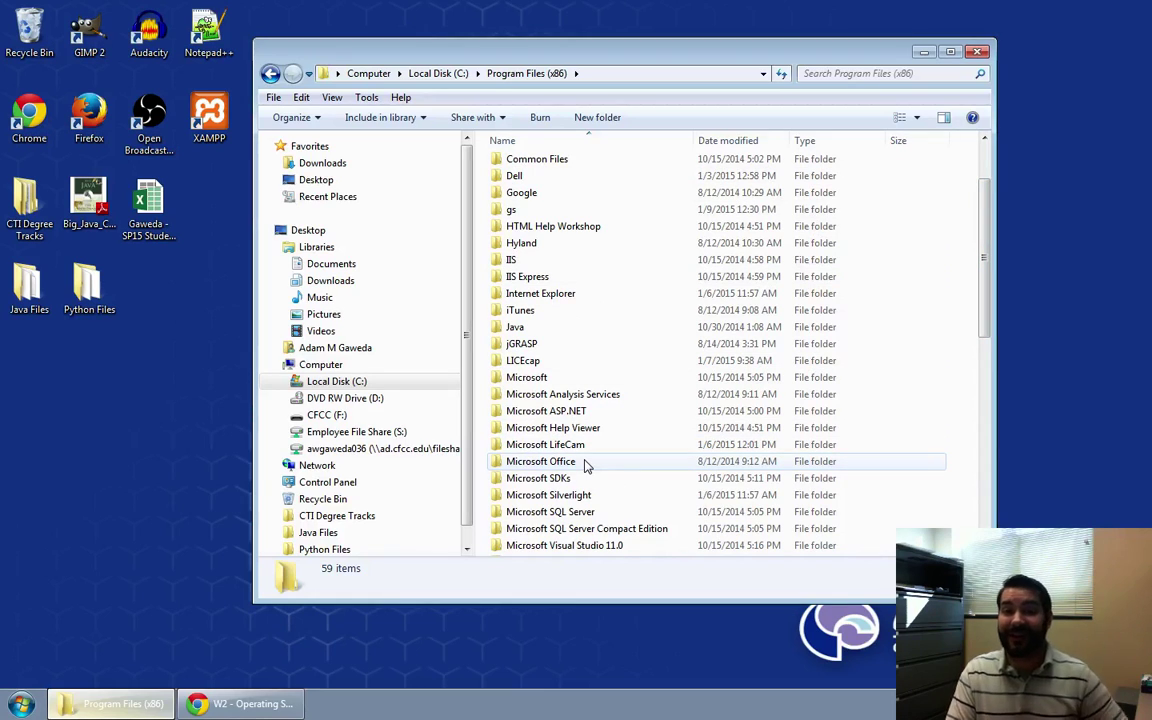
{"action": "double_click", "coordinate": [586, 464]}
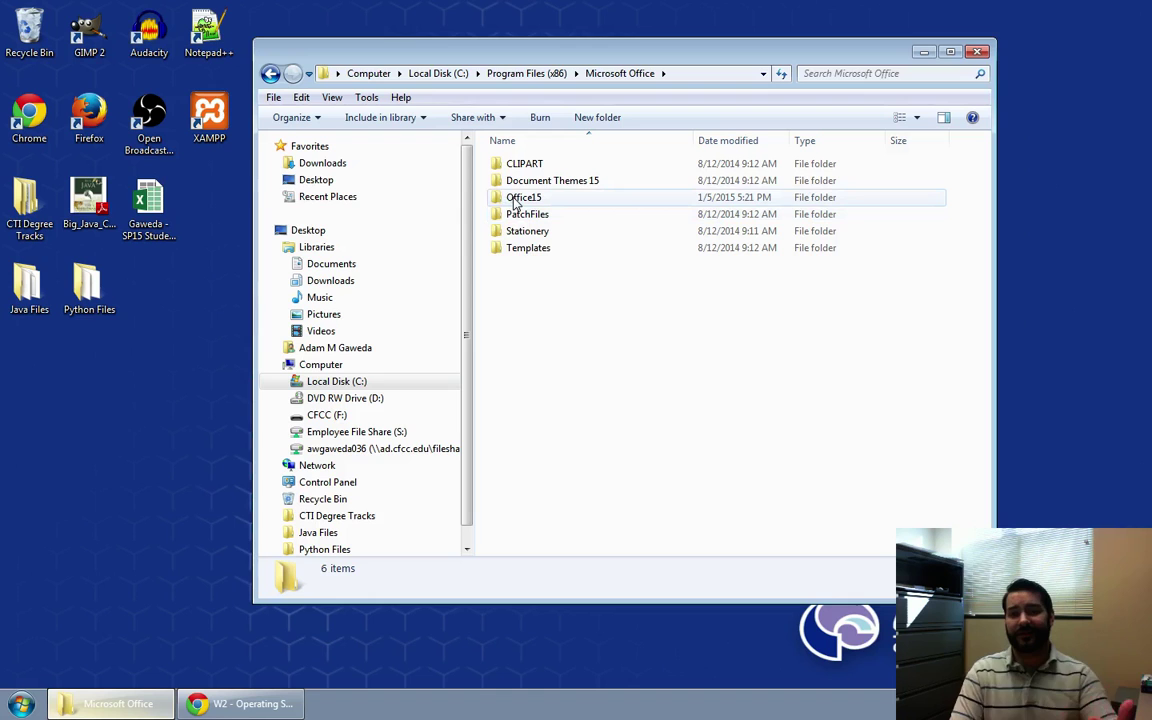
{"action": "double_click", "coordinate": [515, 200]}
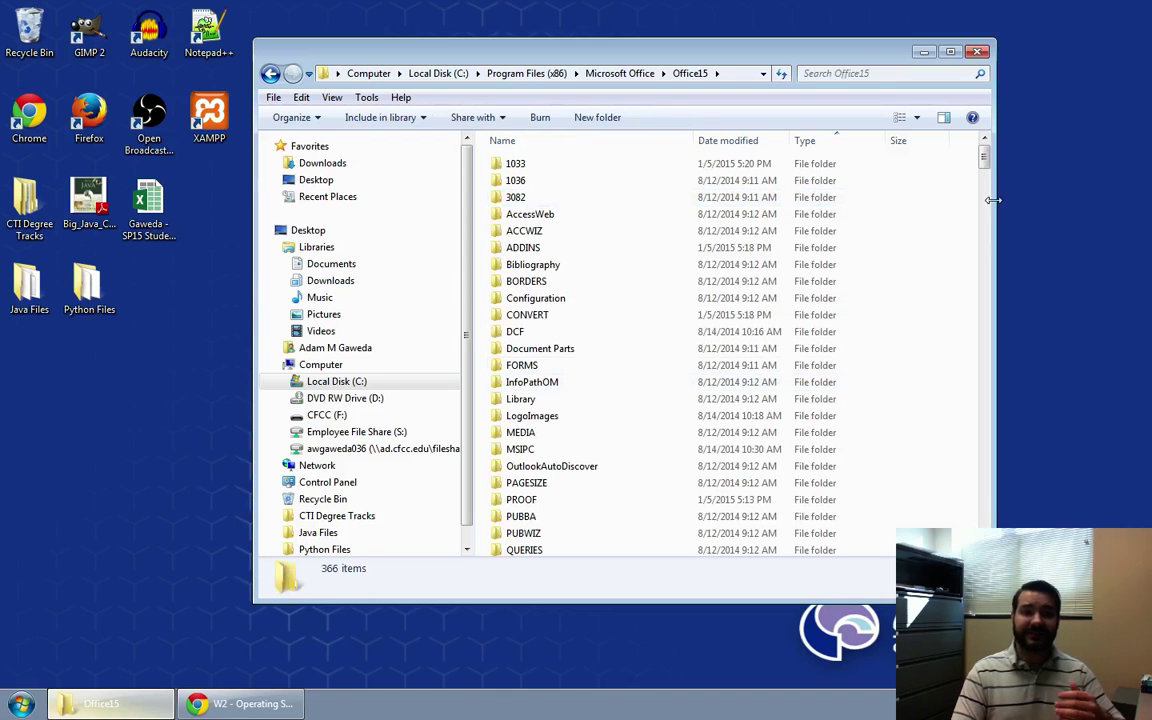
Sort the Office15 files by type ascending and scroll to the .EXE files like EXCEL.EXE
{"action": "mouse_move", "coordinate": [985, 160]}
{"action": "left_mouse_down"}
{"action": "mouse_move", "coordinate": [984, 525]}
{"action": "mouse_move", "coordinate": [986, 160]}
{"action": "mouse_move", "coordinate": [985, 190]}
{"action": "mouse_move", "coordinate": [985, 175]}
{"action": "left_mouse_up"}
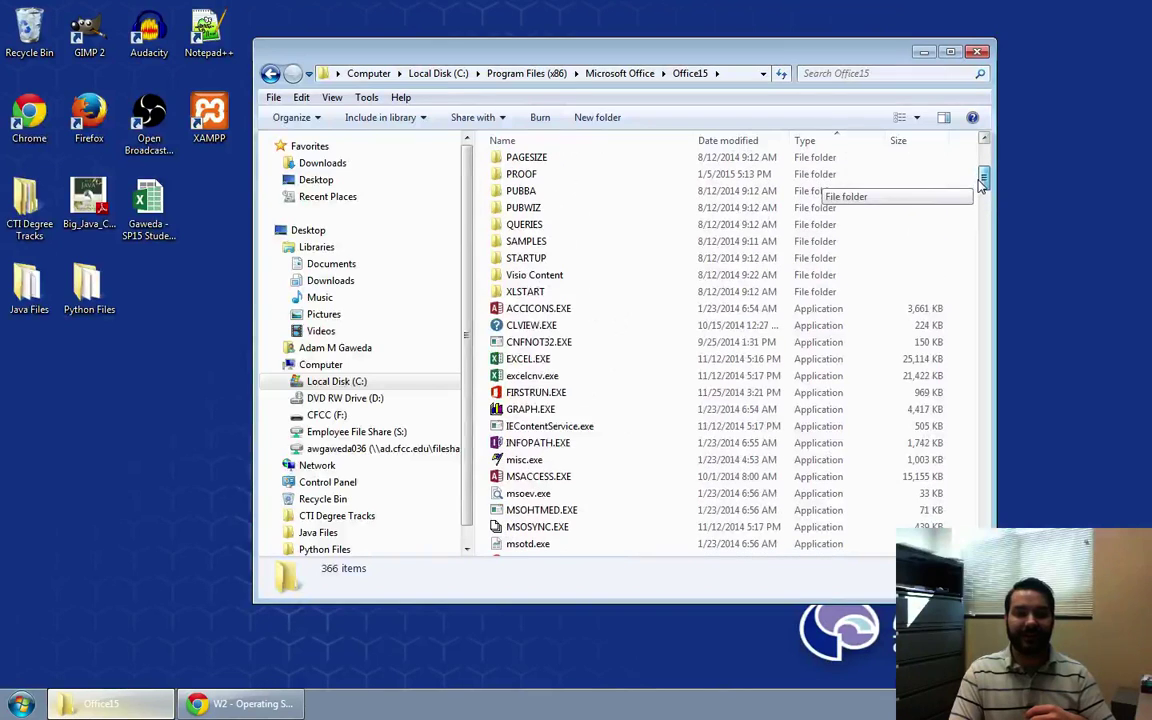
{"action": "left_click", "coordinate": [828, 147]}
{"action": "left_click", "coordinate": [834, 147]}
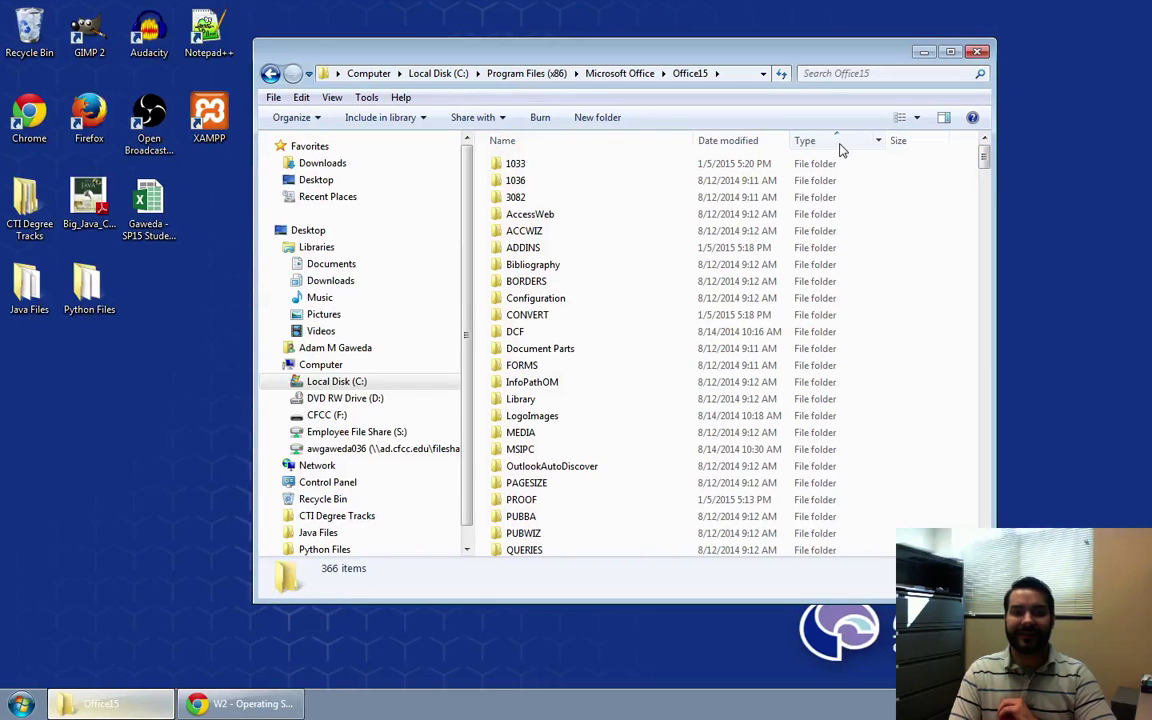
{"action": "left_click_drag", "start_coordinate": [985, 162], "coordinate": [985, 190]}
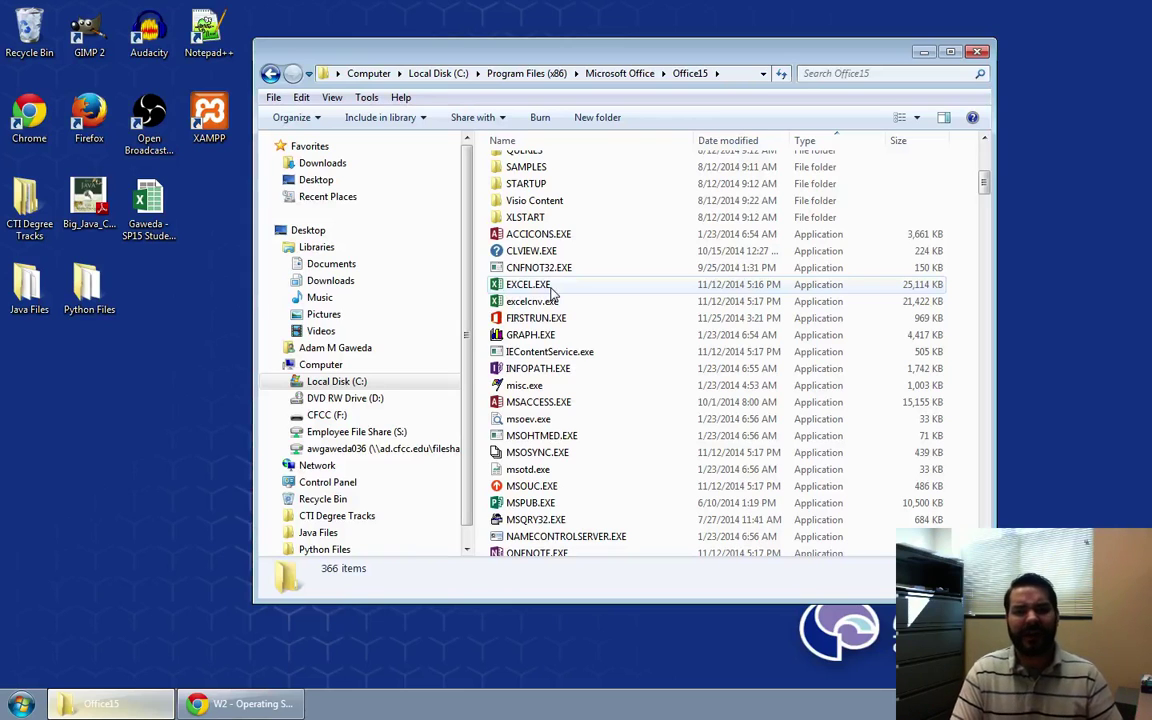
{"action": "double_click", "coordinate": [509, 289]}
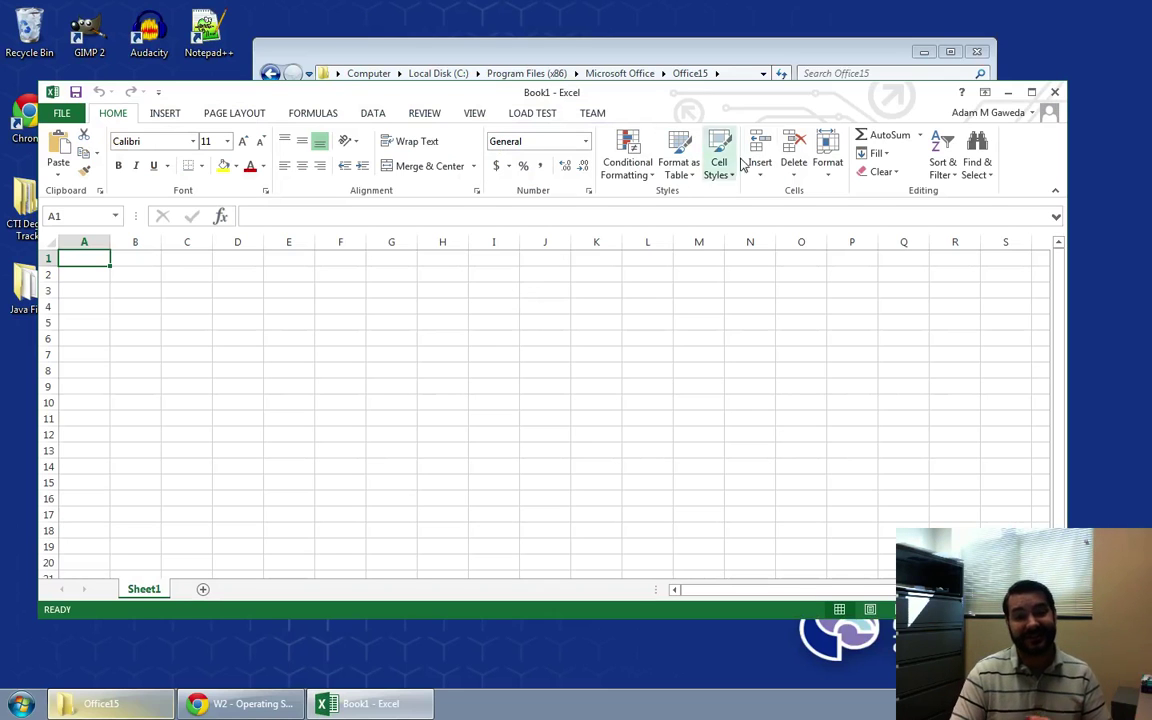
{"action": "left_click", "coordinate": [1055, 93]}
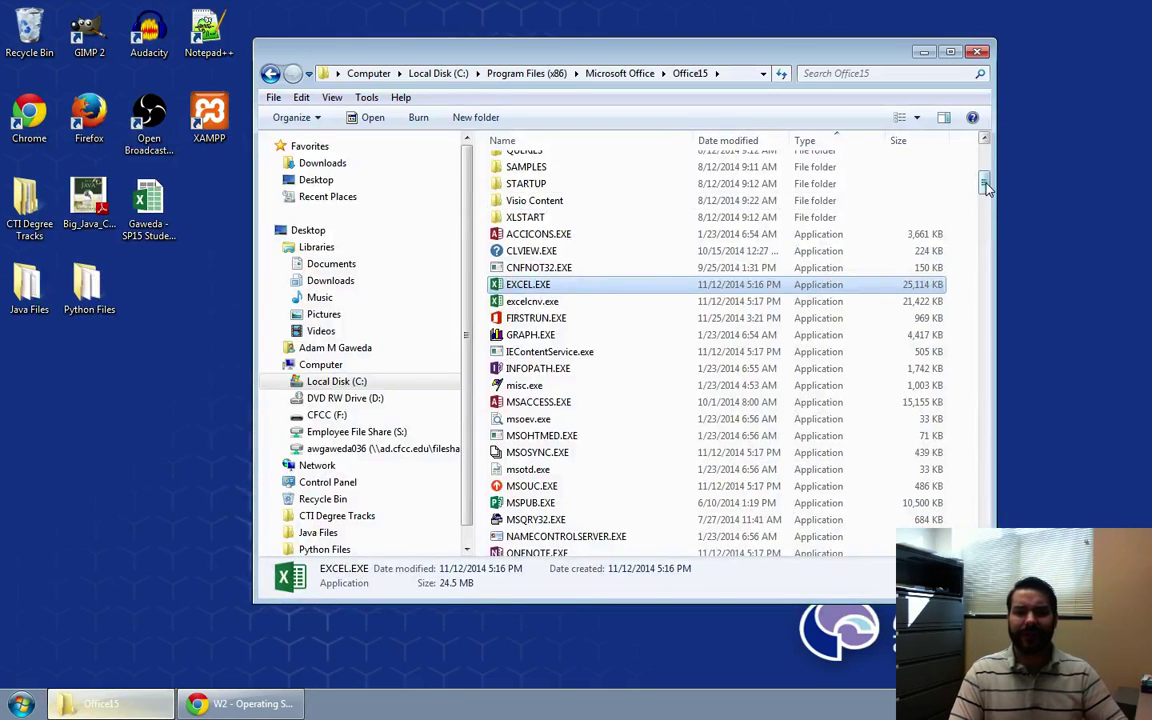
Select the CDLMSO.DLL and AUDIOSEARCHLTS.DLL files in Office15, then return to the root of Local Disk (C:)
{"action": "left_click_drag", "start_coordinate": [985, 160], "coordinate": [985, 237]}
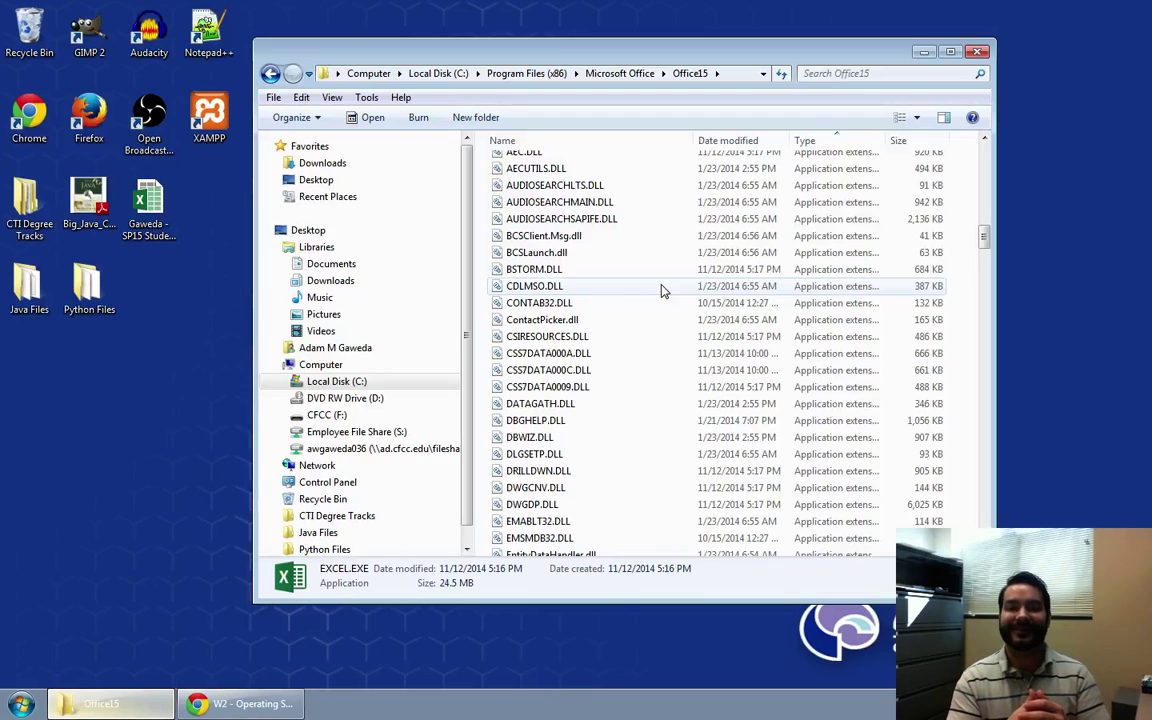
{"action": "left_click", "coordinate": [547, 288]}
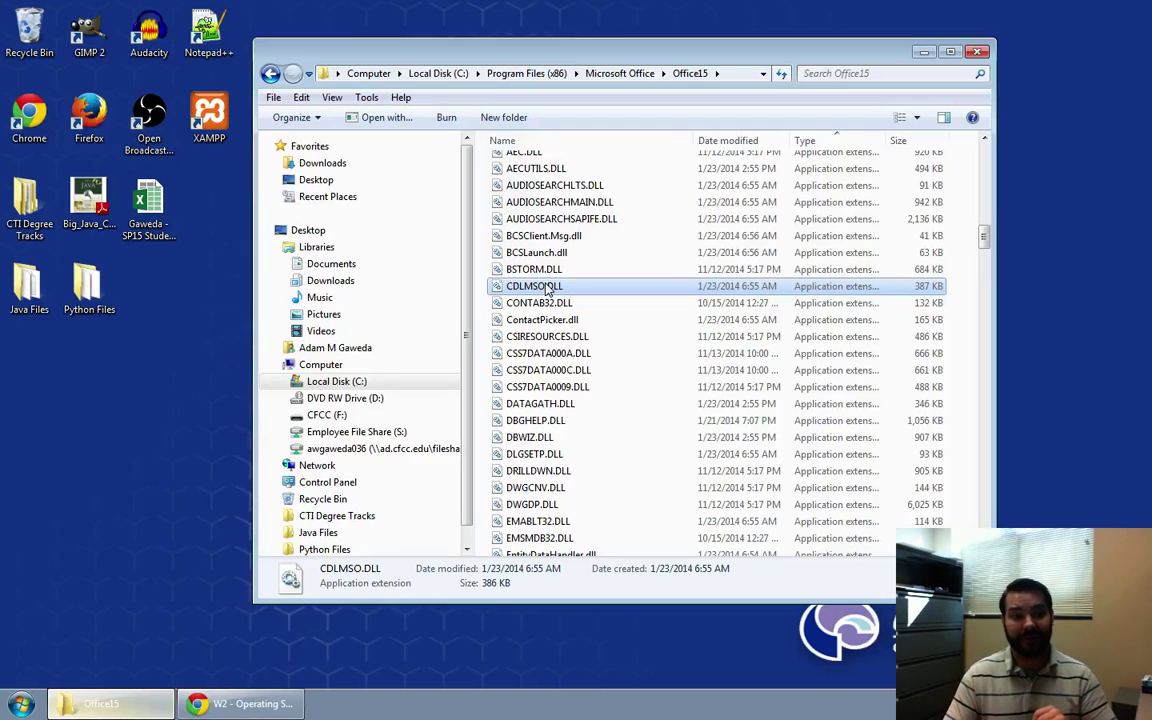
{"action": "left_click", "coordinate": [584, 185]}
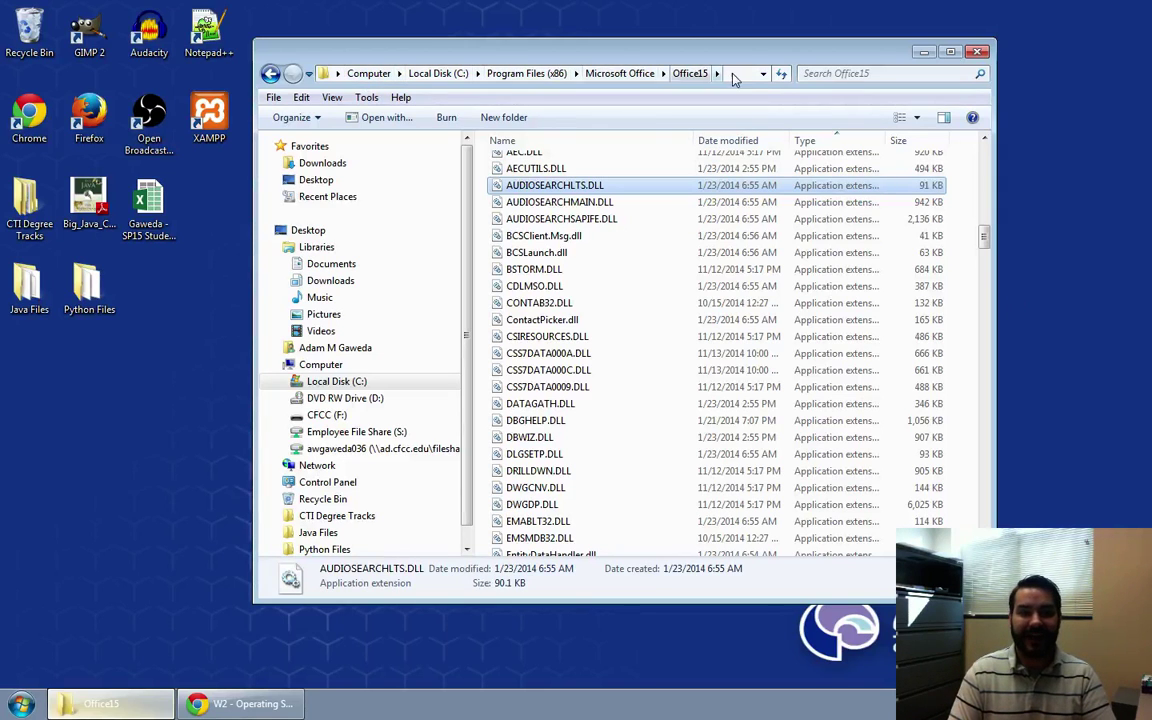
{"action": "left_click", "coordinate": [430, 74]}
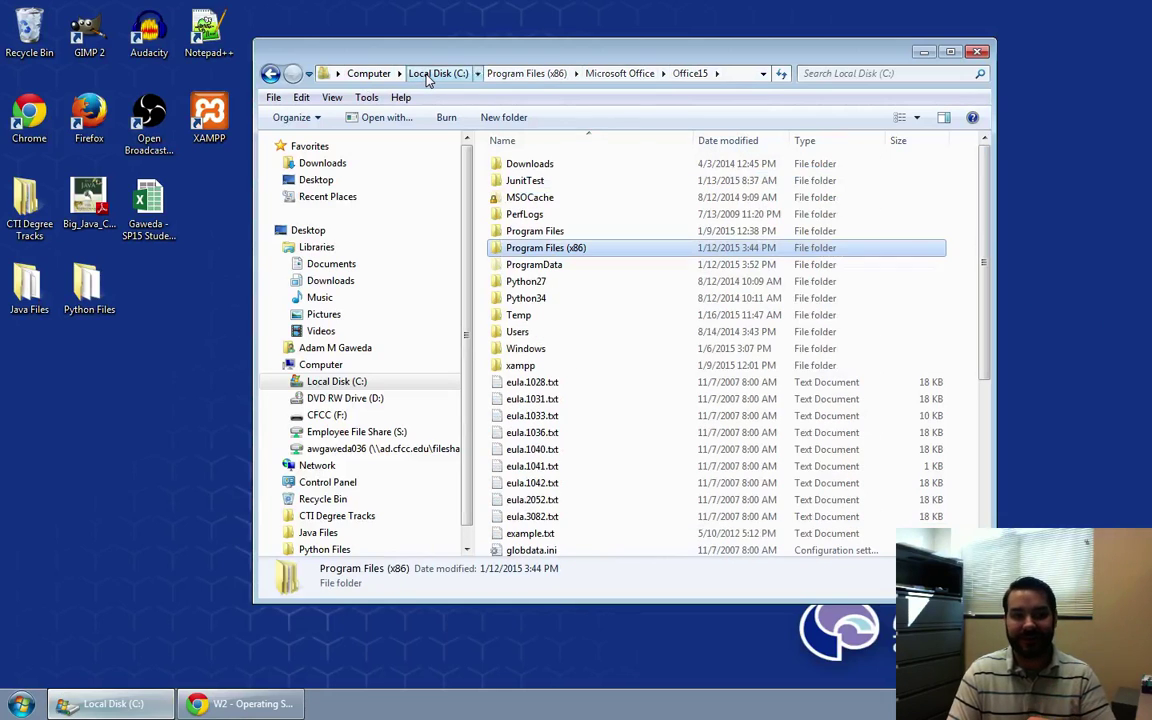